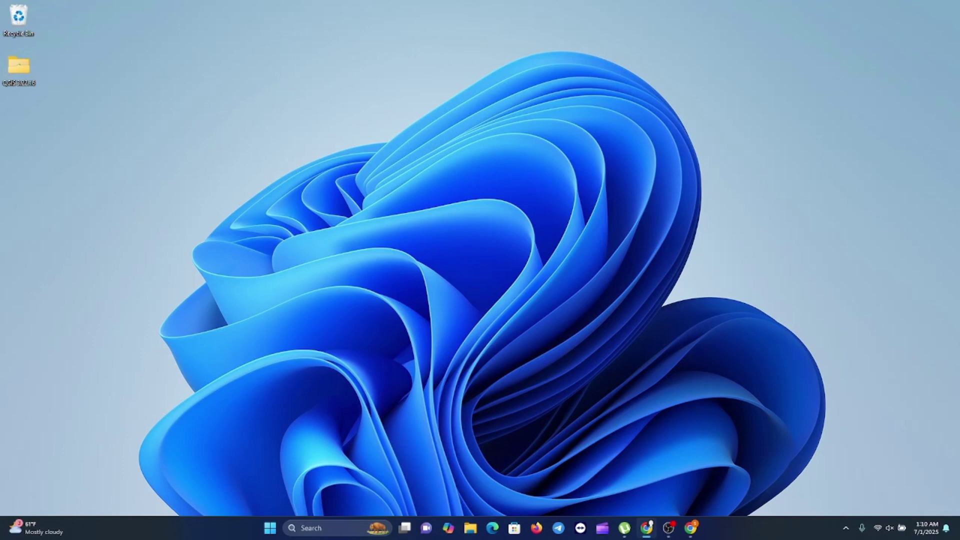
# - Switch to Chrome and open the CVwizard resume editor in a new tab
pyautogui.click(691, 527)
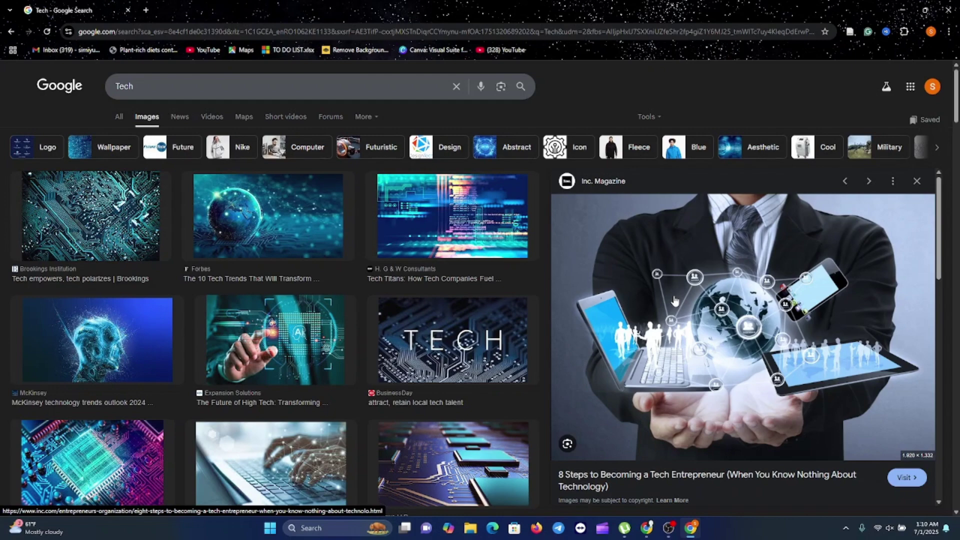
pyautogui.click(145, 10)
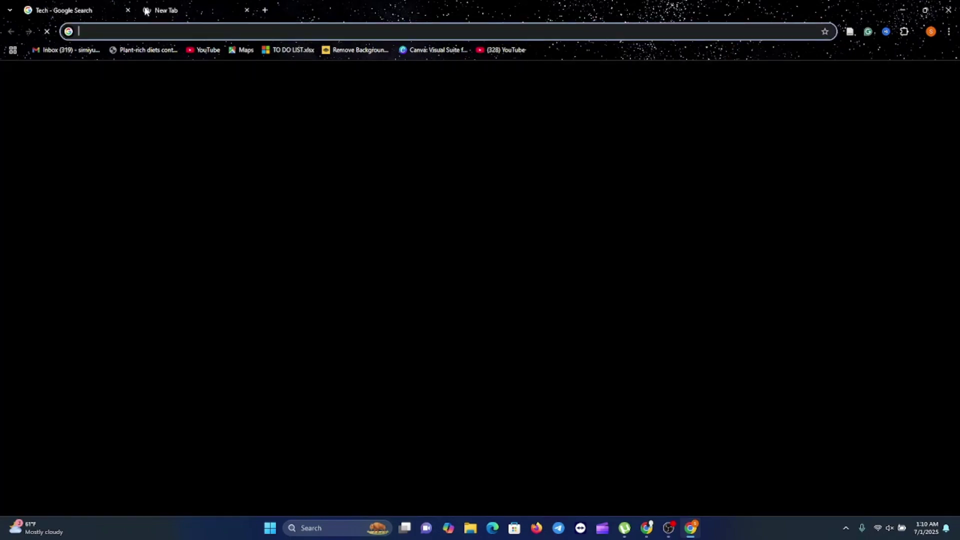
pyautogui.write('cv')
pyautogui.press('Return')
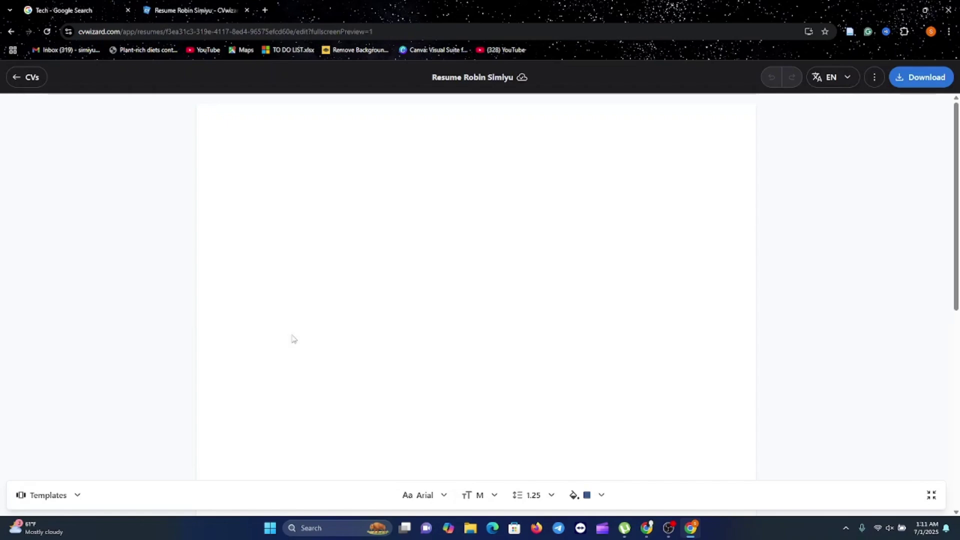
# - Apply the Chrono template to the resume
pyautogui.click(77, 499)
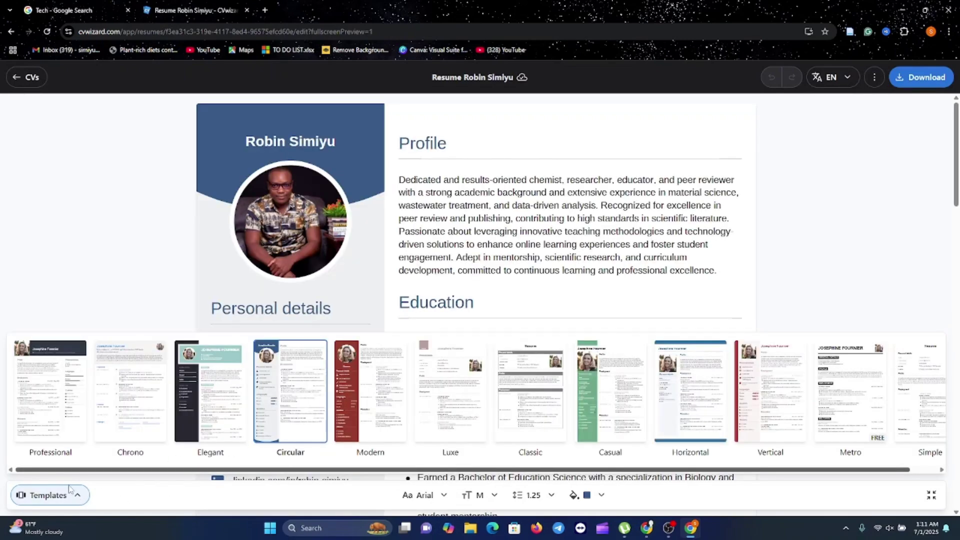
pyautogui.scroll(-15, 769, 244)
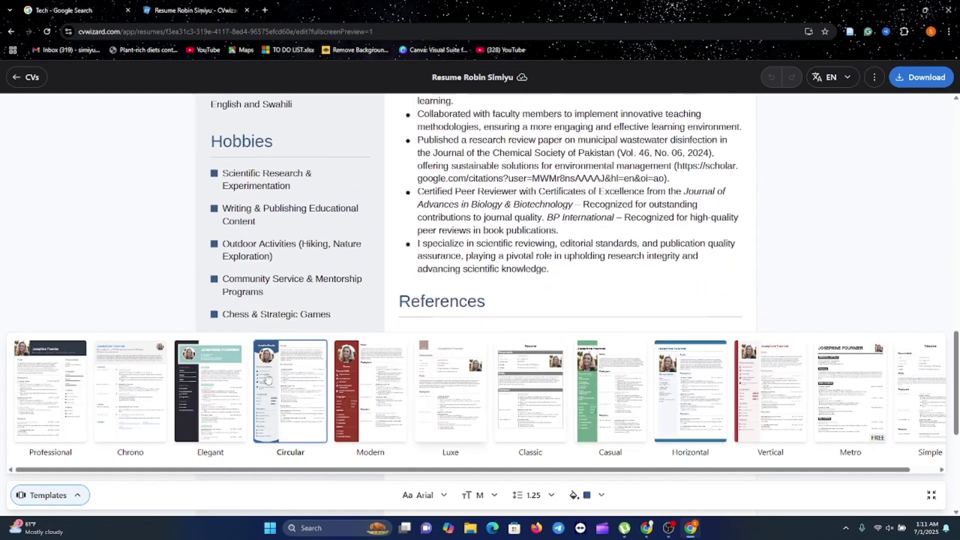
pyautogui.click(149, 388)
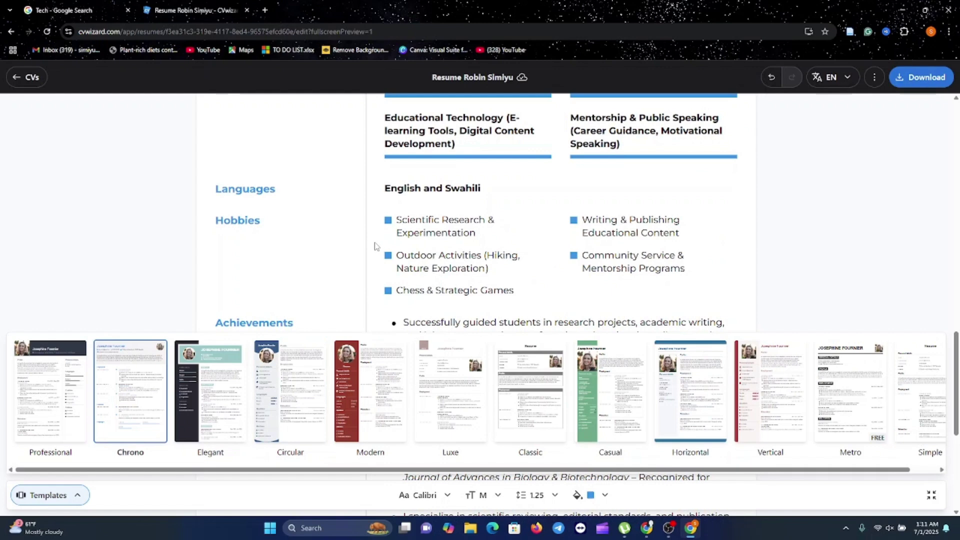
# - Open a new browser tab
pyautogui.click(266, 10)
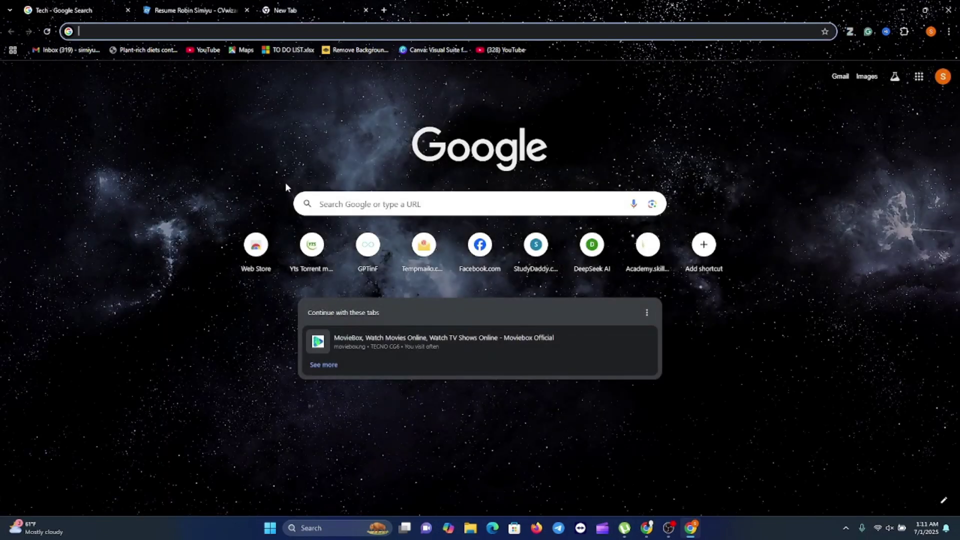
pyautogui.write('con')
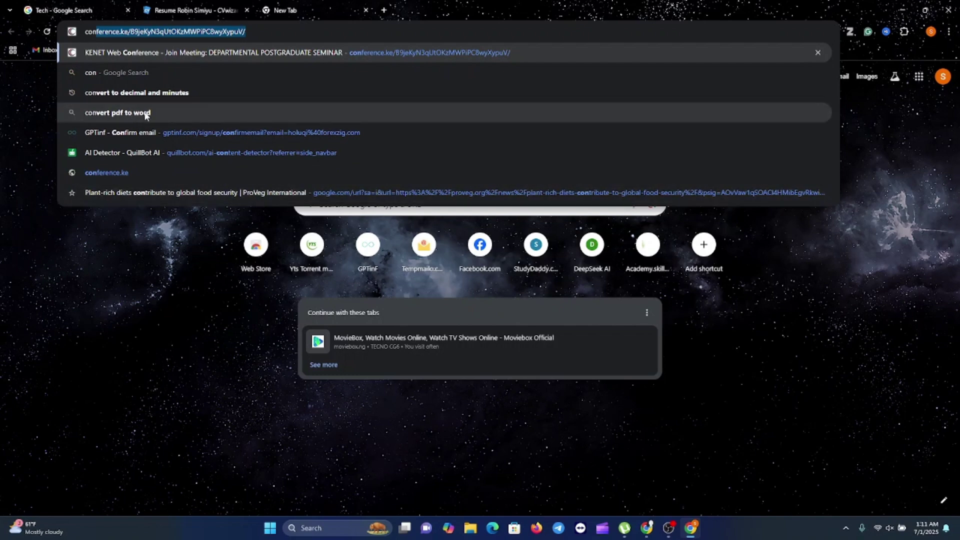
pyautogui.press('BackSpace')
pyautogui.press('BackSpace')
pyautogui.press('BackSpace')
pyautogui.press('BackSpace')
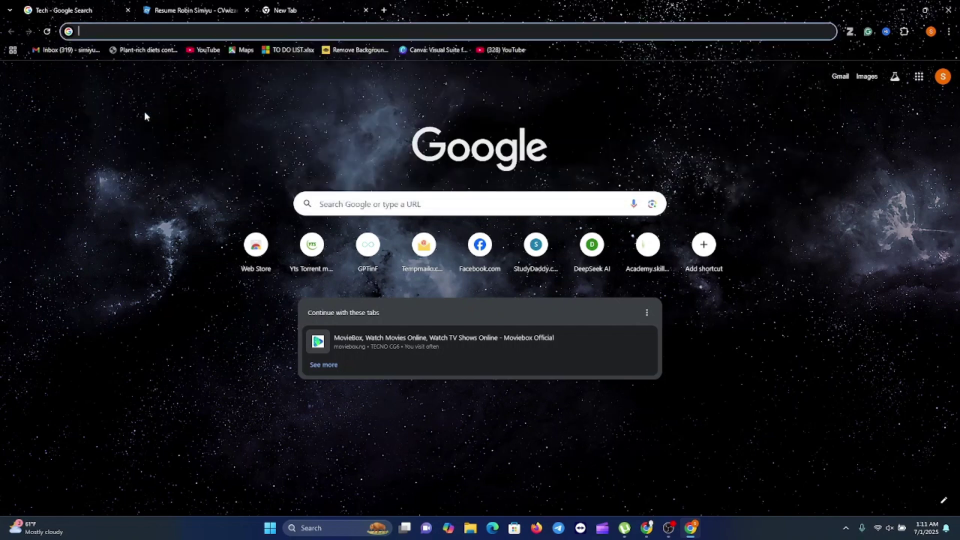
pyautogui.write('Onlin')
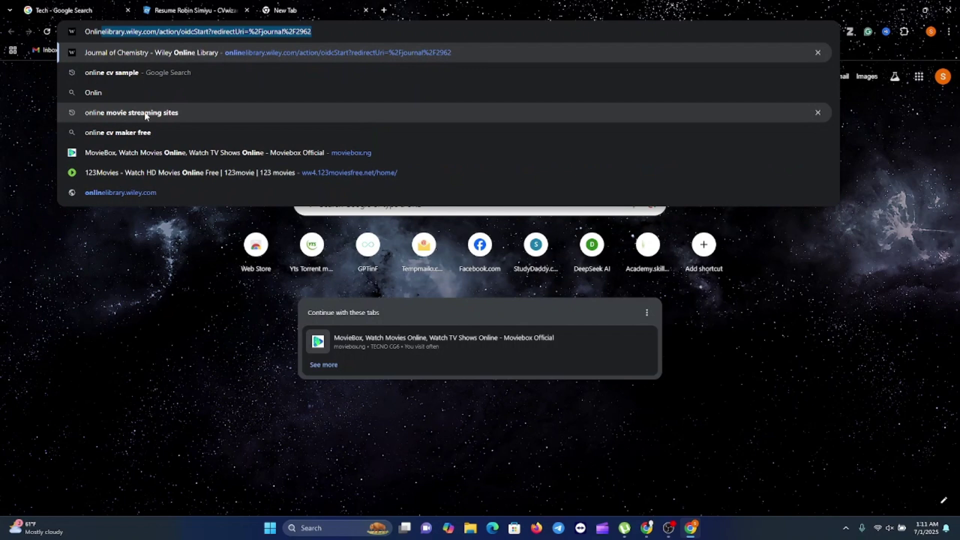
pyautogui.write('e conert')
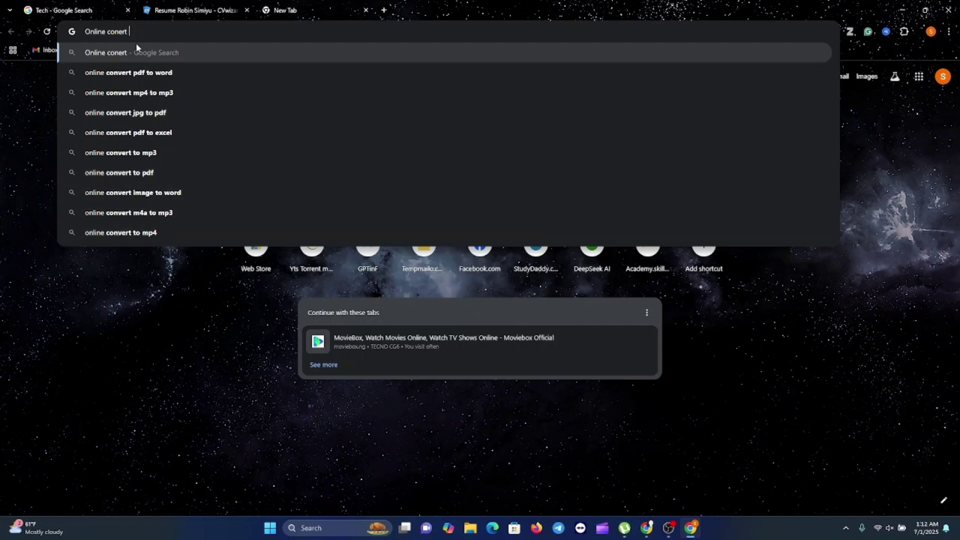
pyautogui.hotkey('ctrl', 'a')
pyautogui.press('BackSpace')
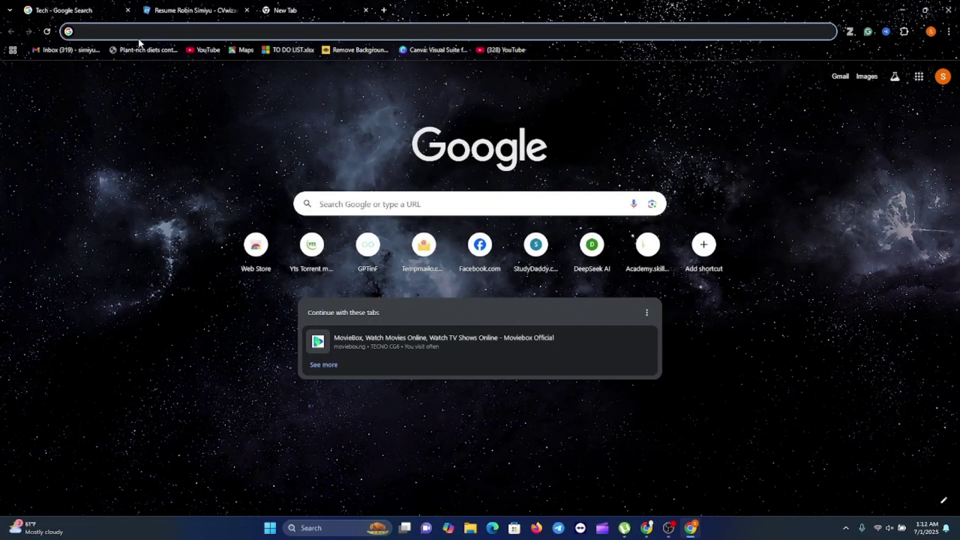
# - Search Google for "convert png to pdf" and open the PNG to PDF converter at png2pdf.com
pyautogui.write('Convert')
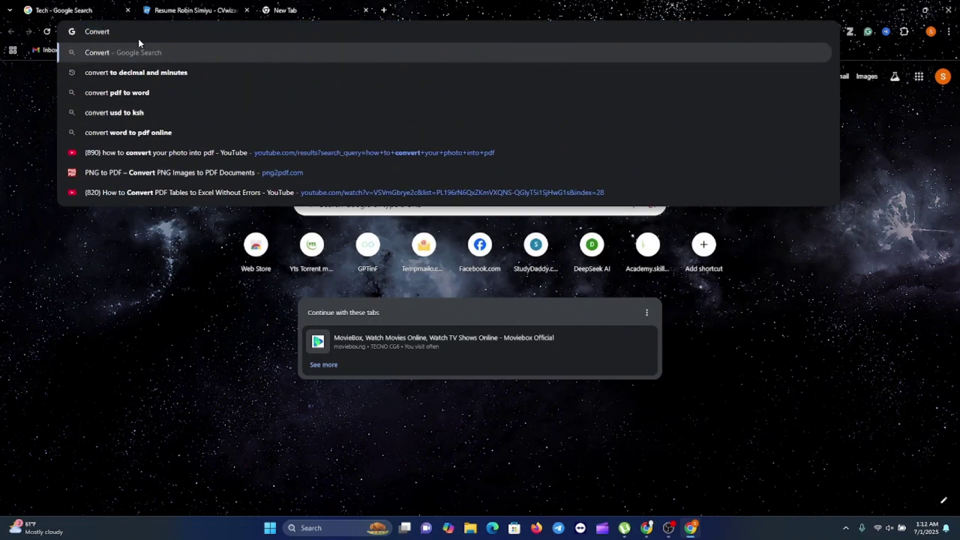
pyautogui.write(' png')
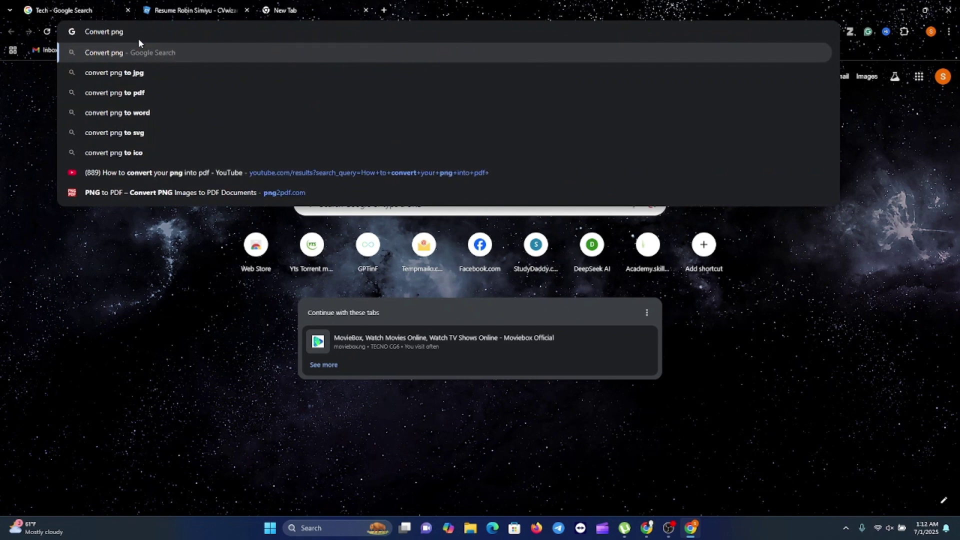
pyautogui.click(148, 92)
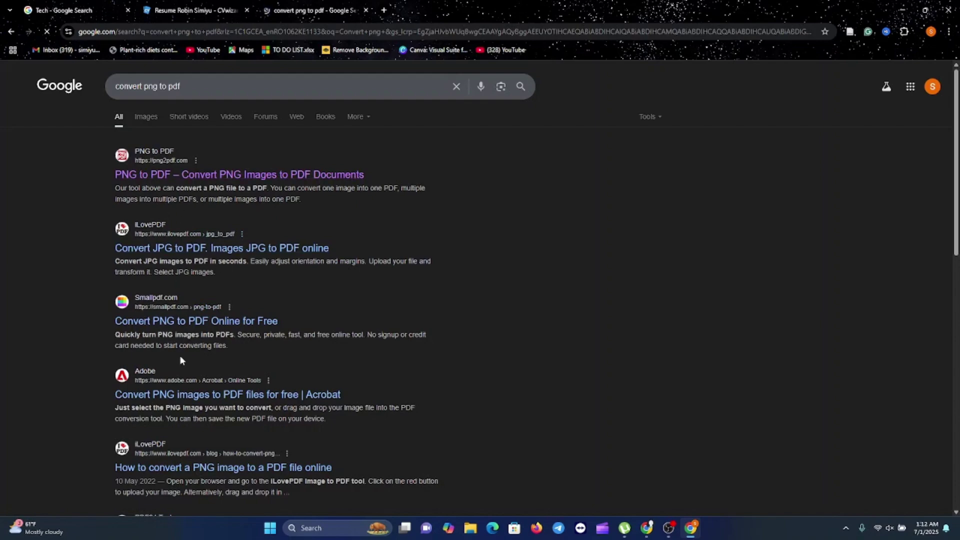
pyautogui.scroll(-2, 179, 355)
pyautogui.scroll(2, 179, 353)
pyautogui.click(229, 173)
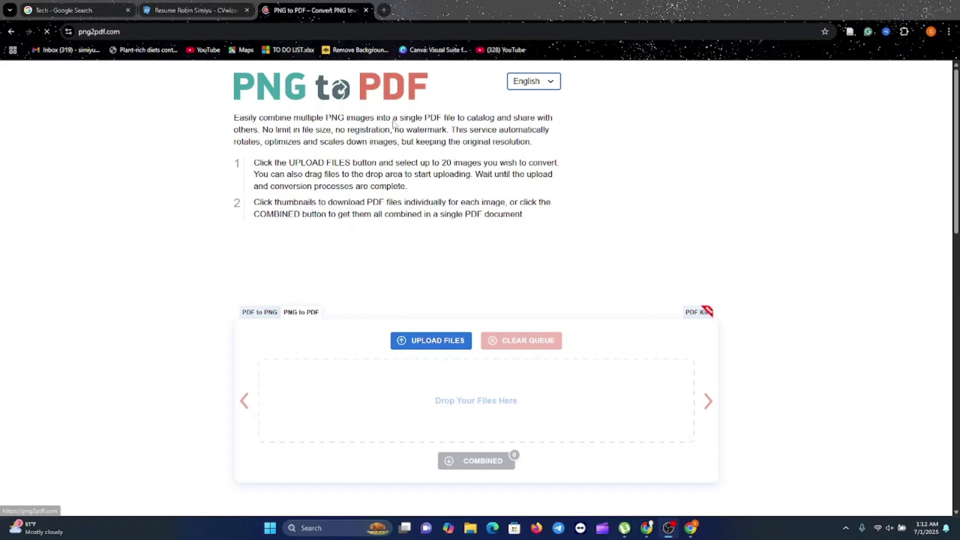
pyautogui.click(424, 344)
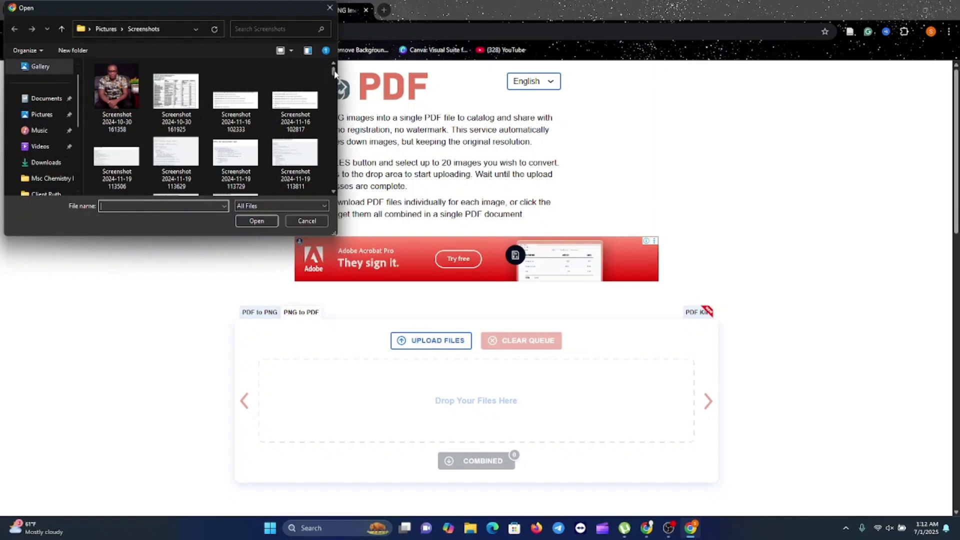
pyautogui.moveTo(334, 72); pyautogui.dragTo(332, 185)
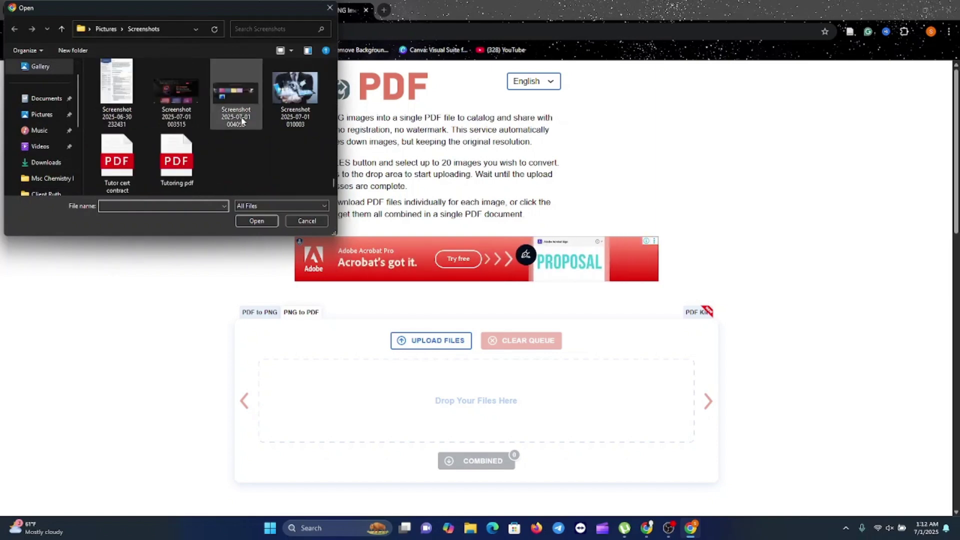
pyautogui.click(301, 99)
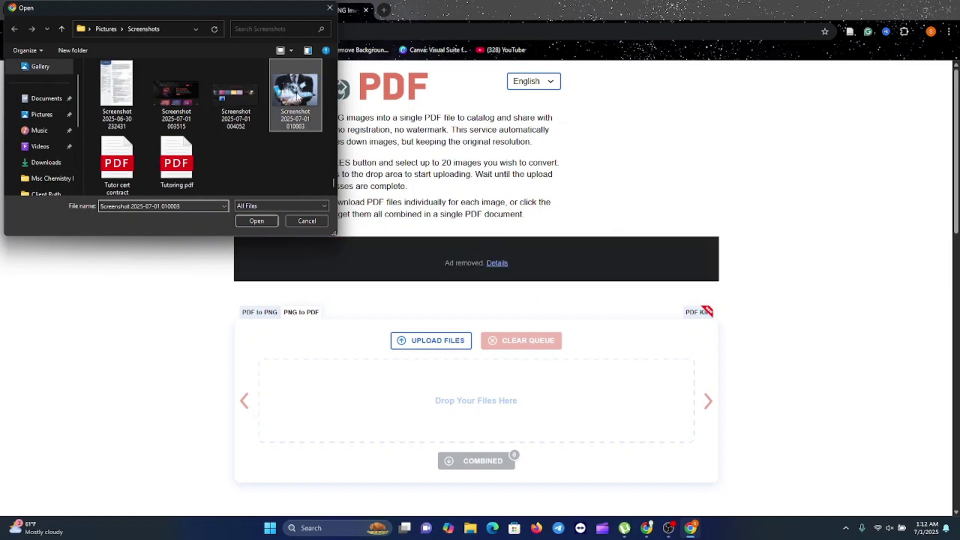
pyautogui.click(257, 221)
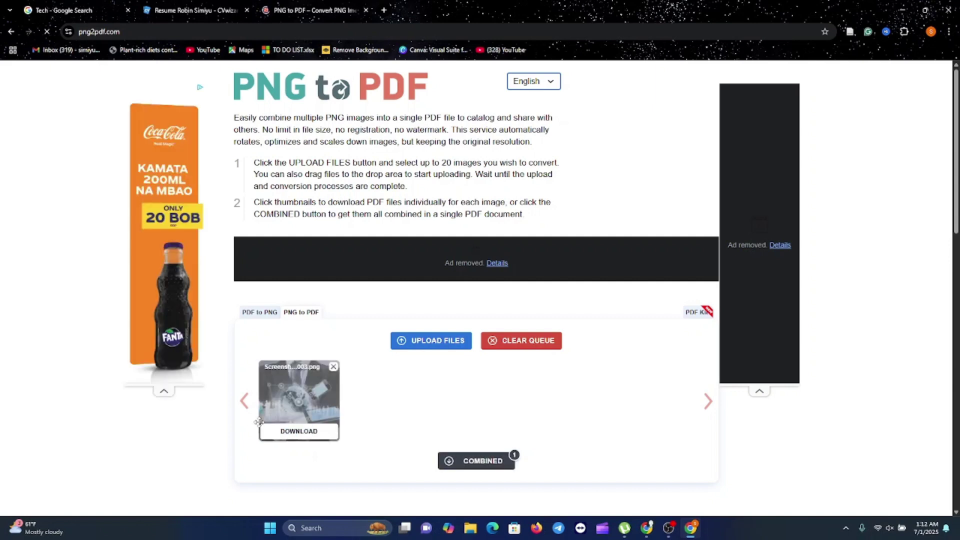
# - Download the converted PDF and check it in a browser tab, closing that tab again
pyautogui.click(299, 434)
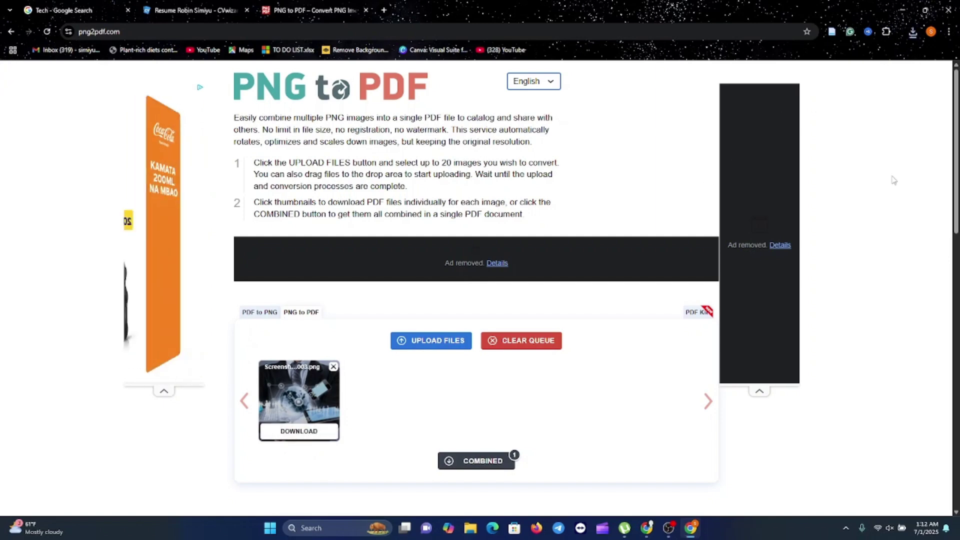
pyautogui.click(912, 31)
pyautogui.click(825, 58)
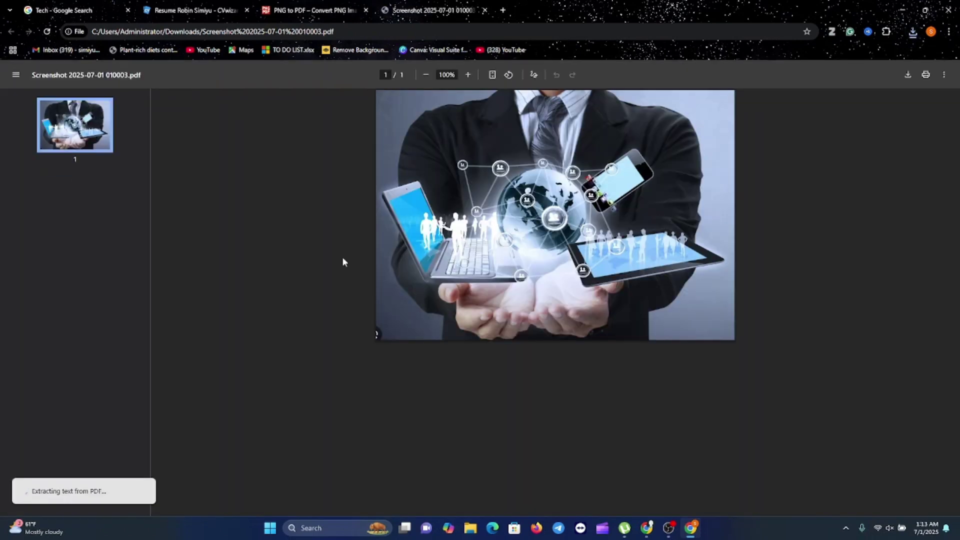
pyautogui.click(484, 10)
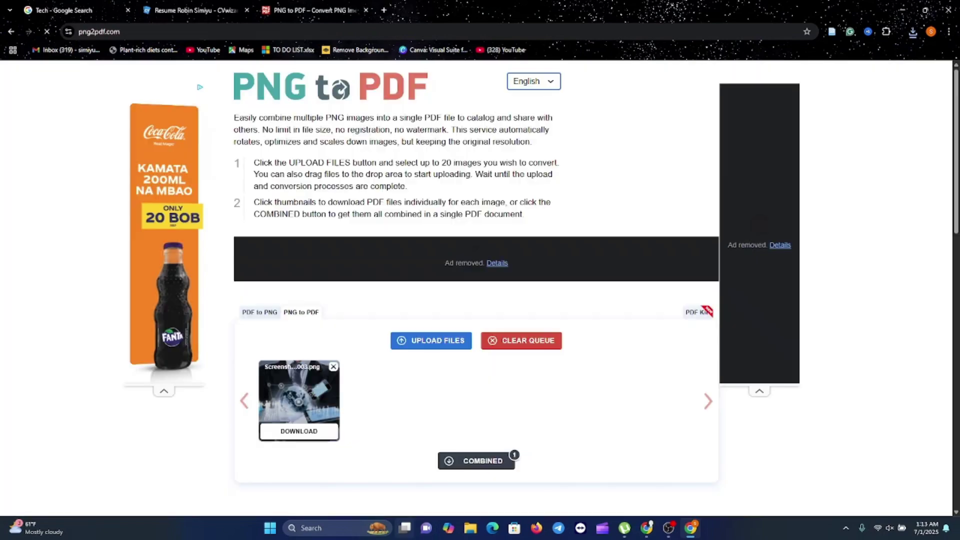
pyautogui.click(462, 532)
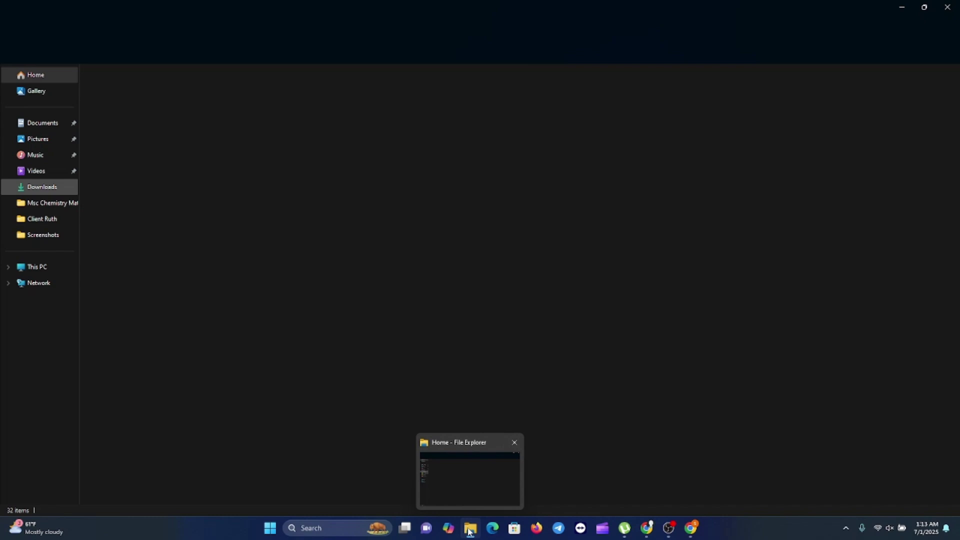
pyautogui.click(44, 188)
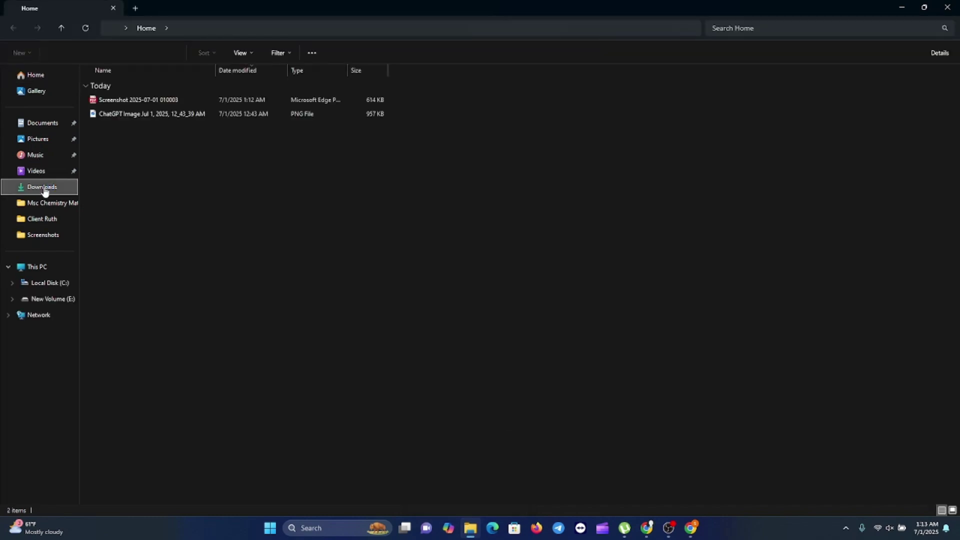
pyautogui.click(147, 103)
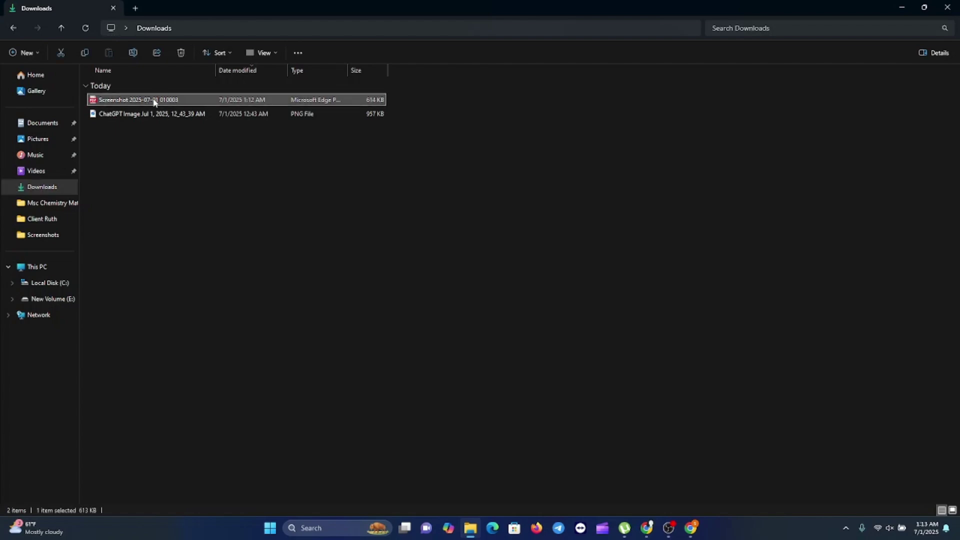
pyautogui.doubleClick(178, 99)
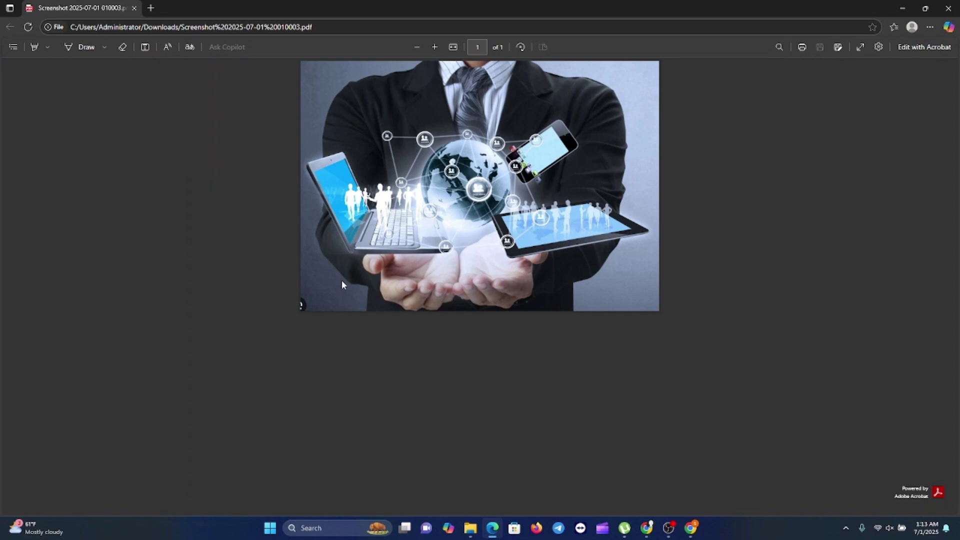
pyautogui.click(948, 8)
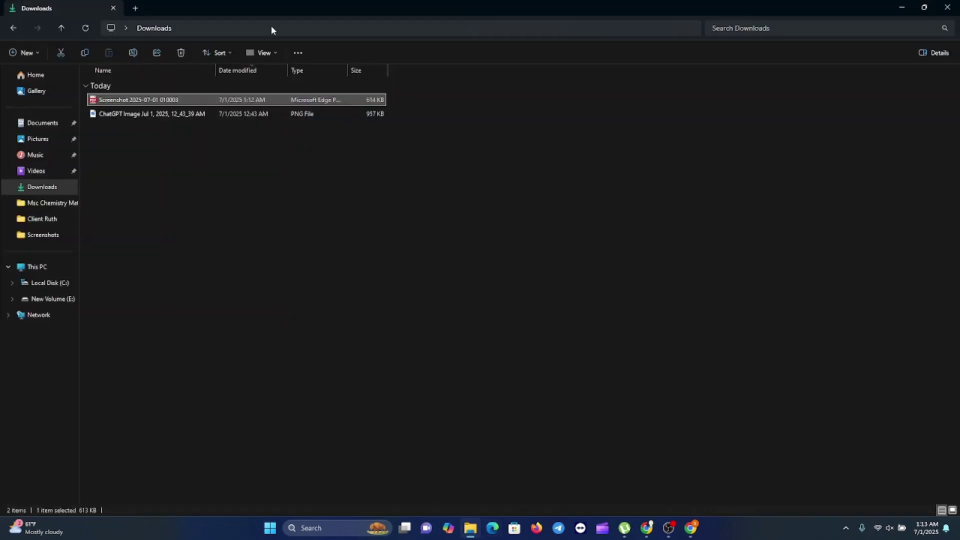
pyautogui.rightClick(202, 99)
pyautogui.click(243, 298)
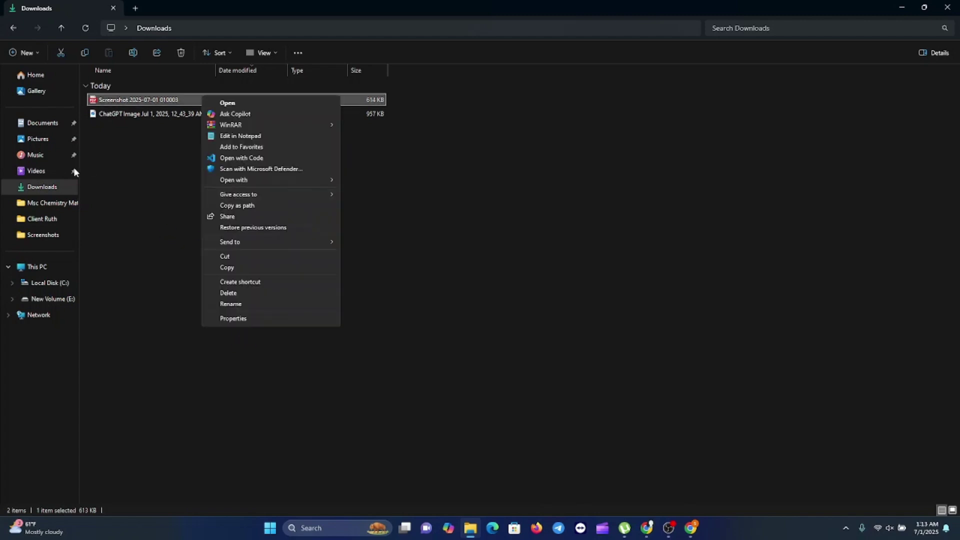
pyautogui.click(236, 303)
pyautogui.click(218, 270)
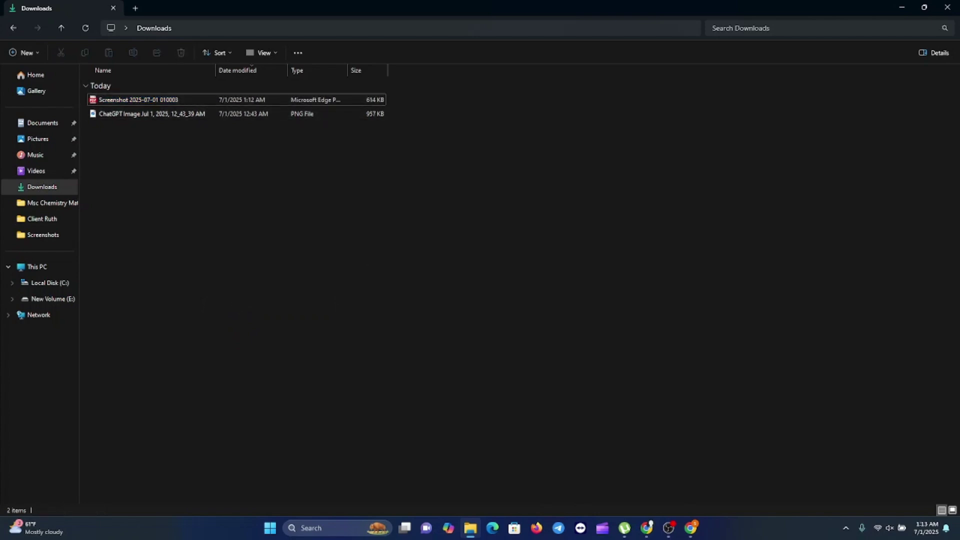
pyautogui.hotkey('alt', 'Tab')
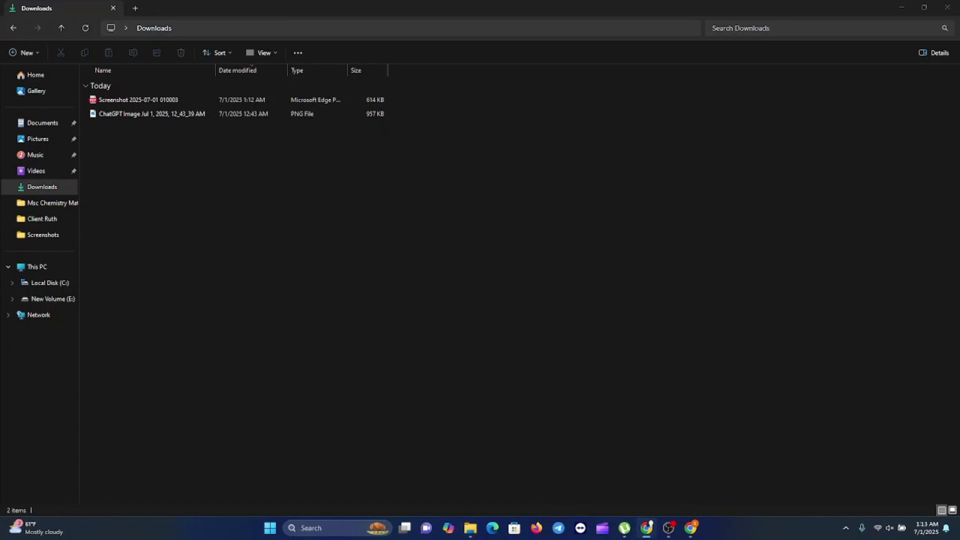